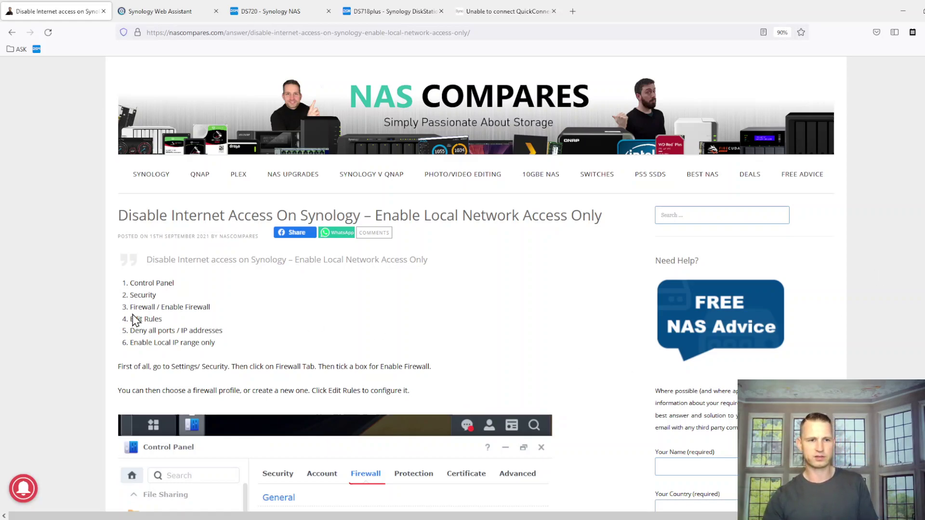
Skim the NAS Compares firewall guide, then switch to Web Assistant showing the DS720+ as Ready
{"action": "scroll", "coordinate": [103, 298], "scroll_direction": "down", "scroll_amount": 3}
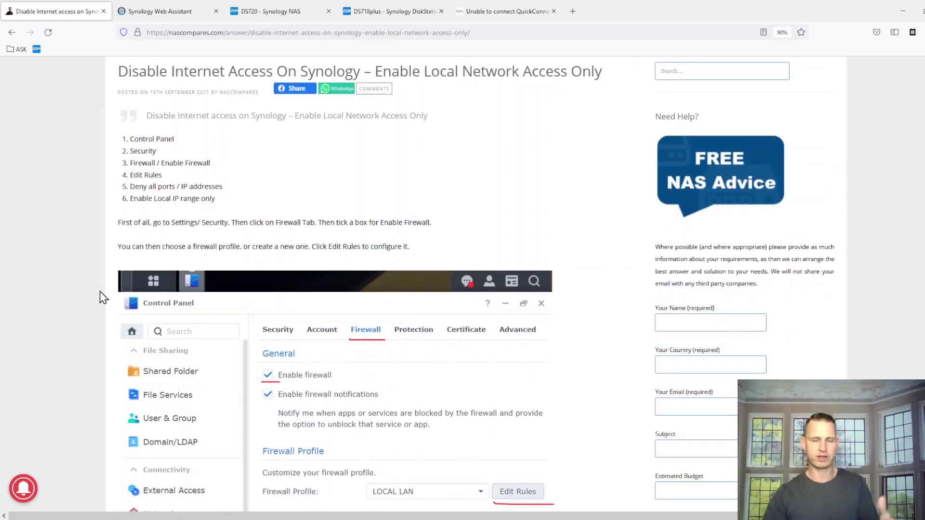
{"action": "scroll", "coordinate": [100, 292], "scroll_direction": "down", "scroll_amount": 20}
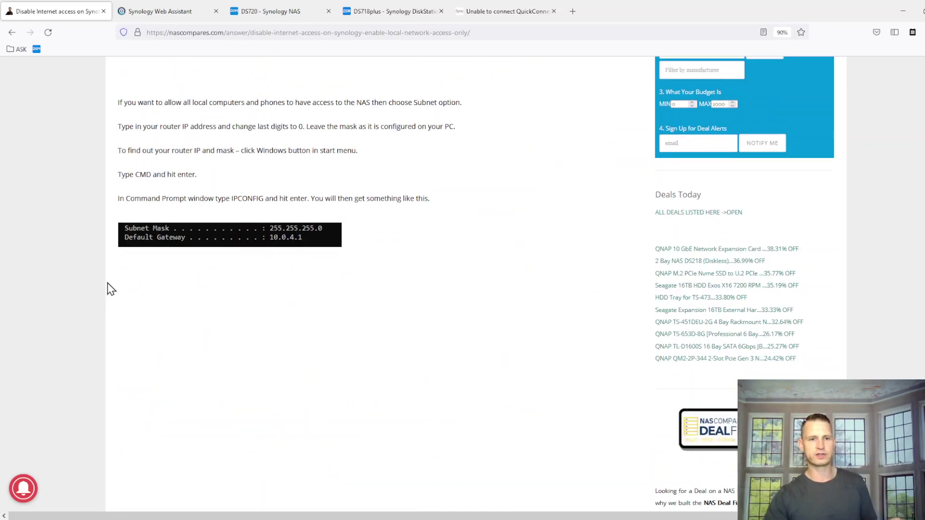
{"action": "scroll", "coordinate": [113, 296], "scroll_direction": "down", "scroll_amount": 20}
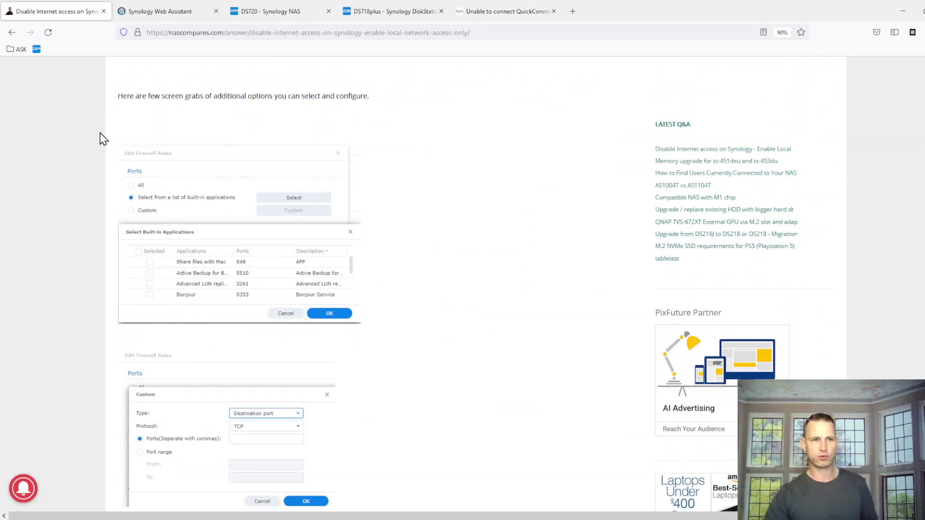
{"action": "scroll", "coordinate": [101, 140], "scroll_direction": "up", "scroll_amount": 7}
{"action": "left_click", "coordinate": [163, 10]}
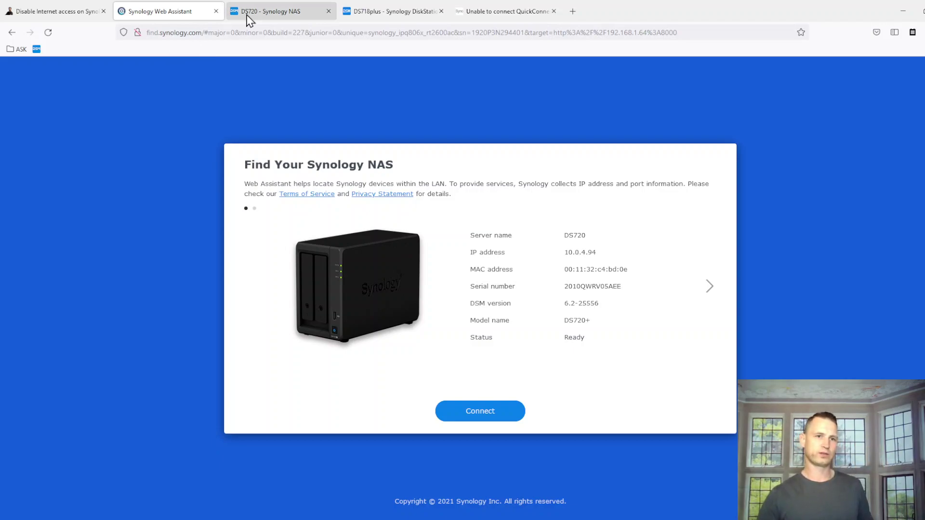
On the DS720 desktop, open Control Panel at its Security settings
{"action": "left_click", "coordinate": [267, 13]}
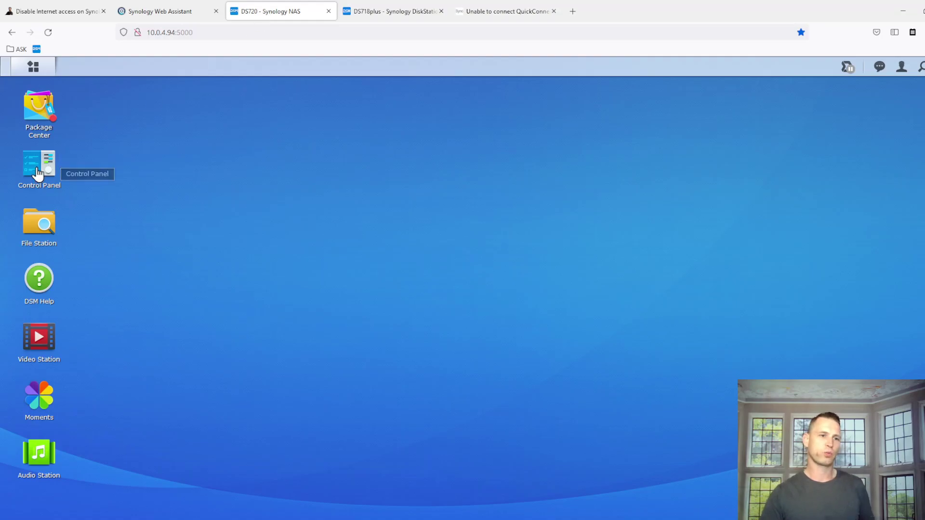
{"action": "left_click", "coordinate": [38, 171]}
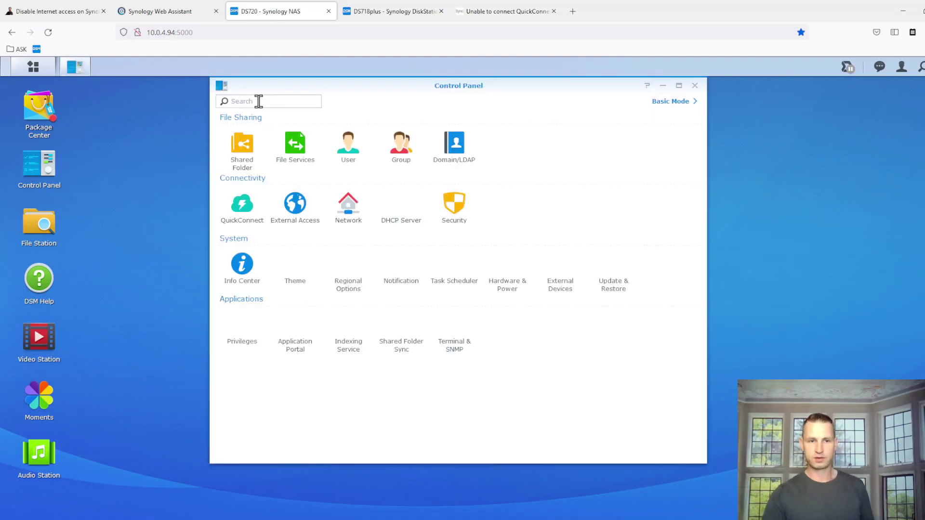
{"action": "left_click", "coordinate": [453, 205]}
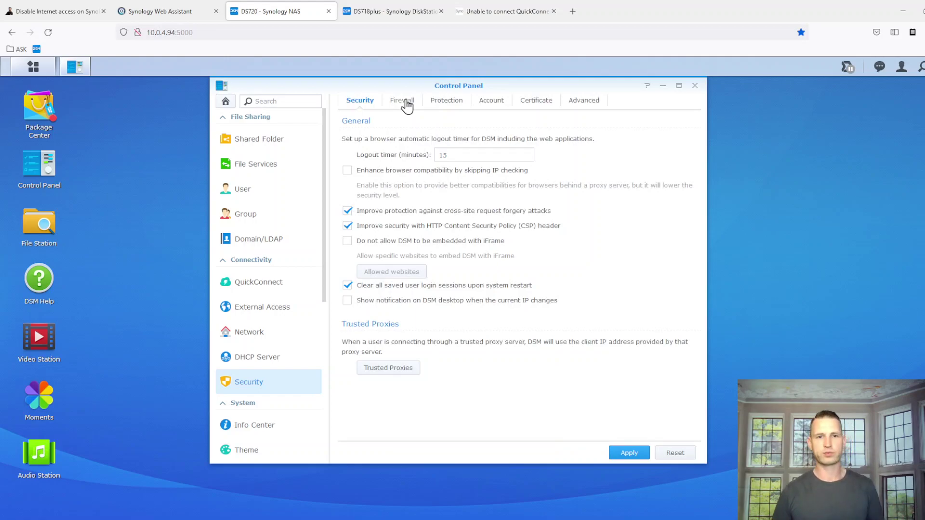
Make 'custom' the active firewall profile and open its rules for editing
{"action": "left_click", "coordinate": [407, 105]}
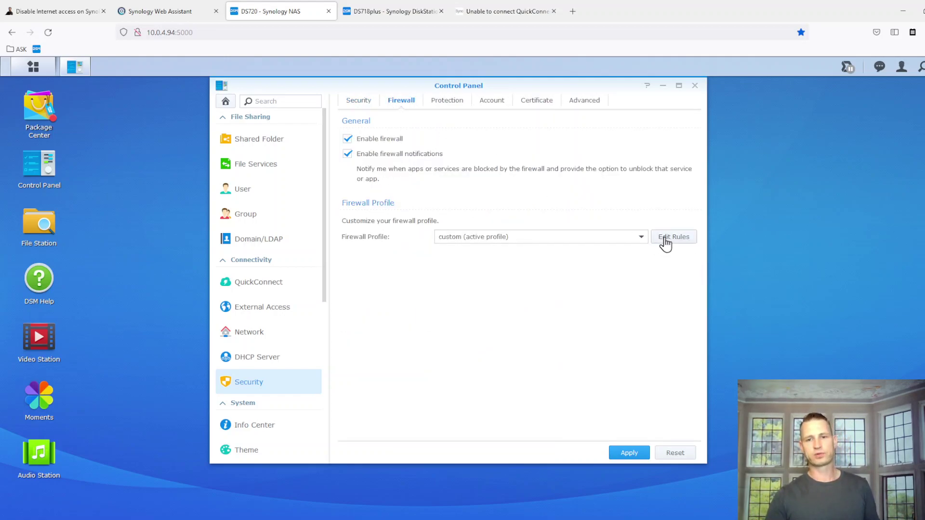
{"action": "left_click", "coordinate": [641, 238]}
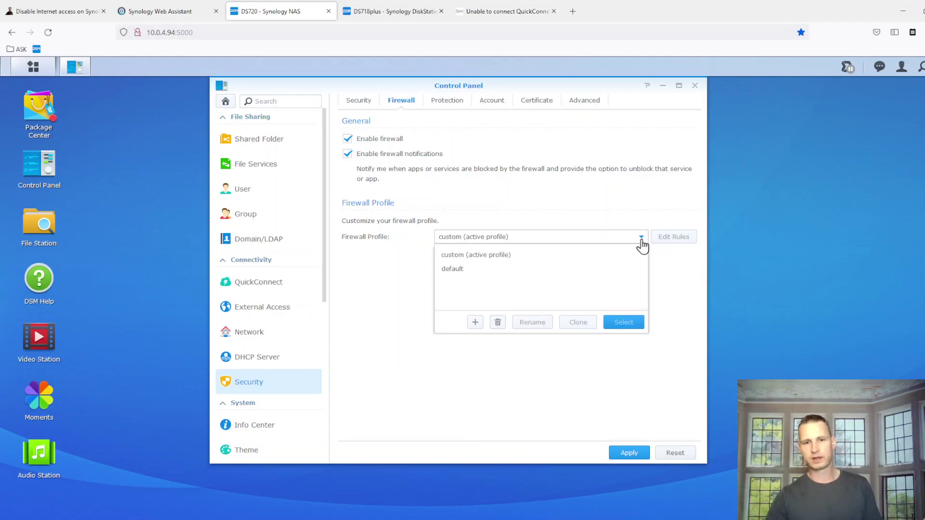
{"action": "left_click", "coordinate": [612, 260]}
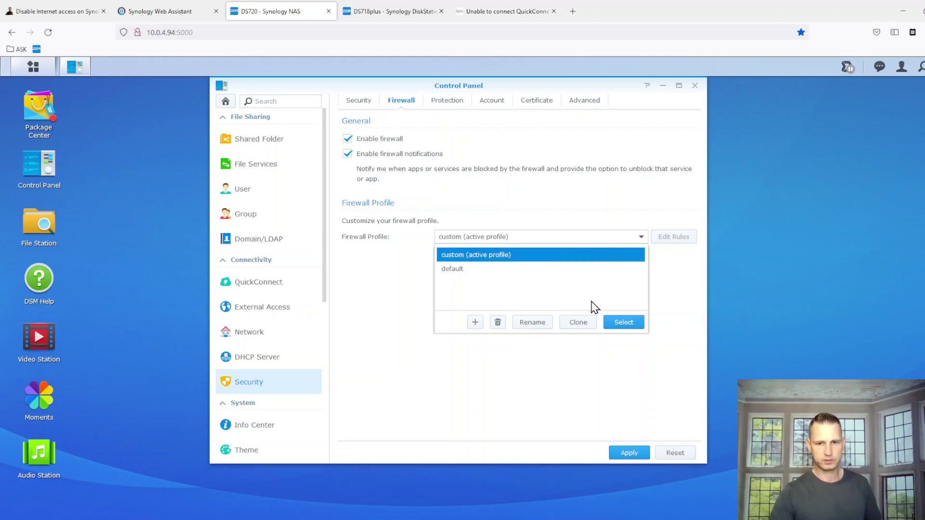
{"action": "left_click", "coordinate": [624, 323]}
{"action": "left_click", "coordinate": [347, 139]}
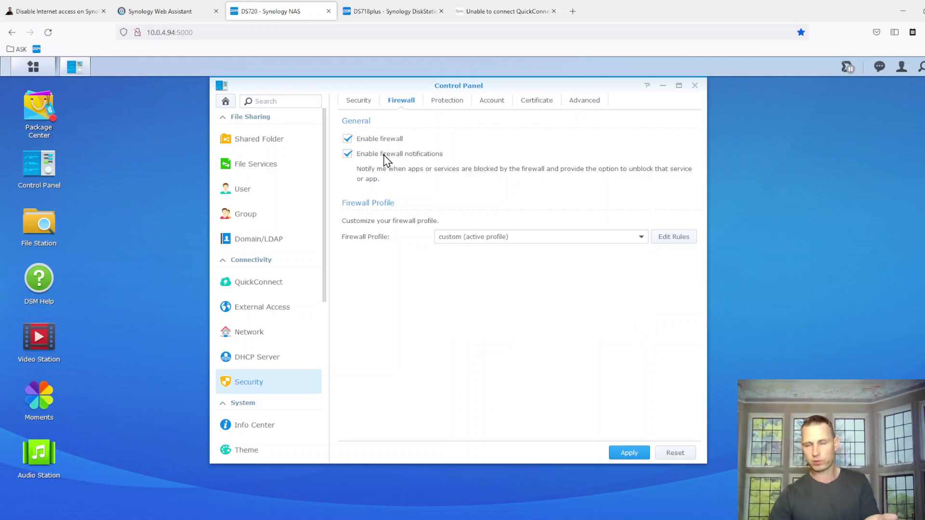
{"action": "left_click", "coordinate": [657, 239]}
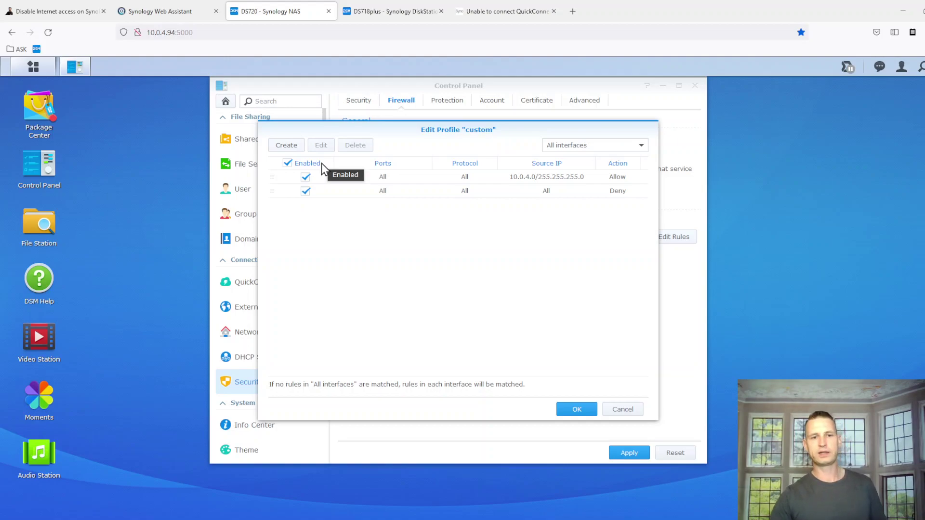
Delete both existing rules, the 10.0.4.0 subnet allow rule and the deny rule
{"action": "left_click", "coordinate": [305, 177]}
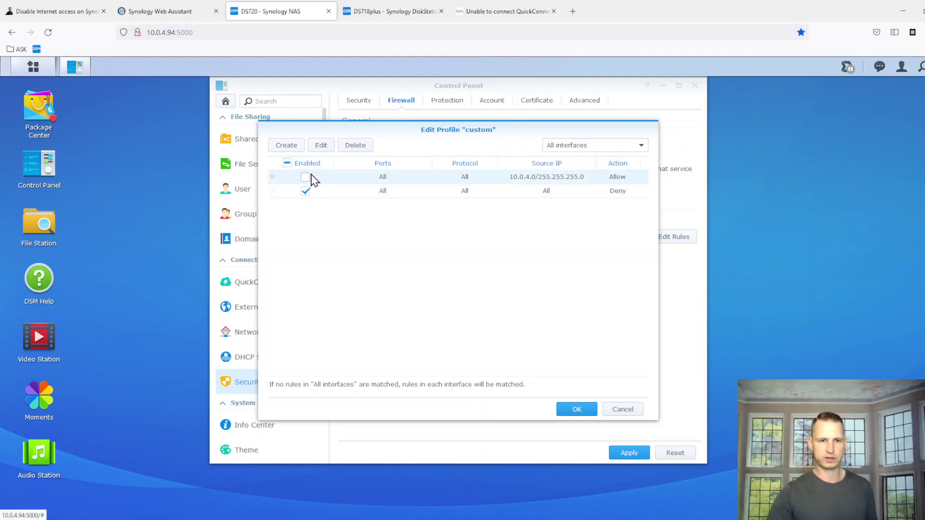
{"action": "left_click", "coordinate": [306, 177]}
{"action": "left_click", "coordinate": [355, 145]}
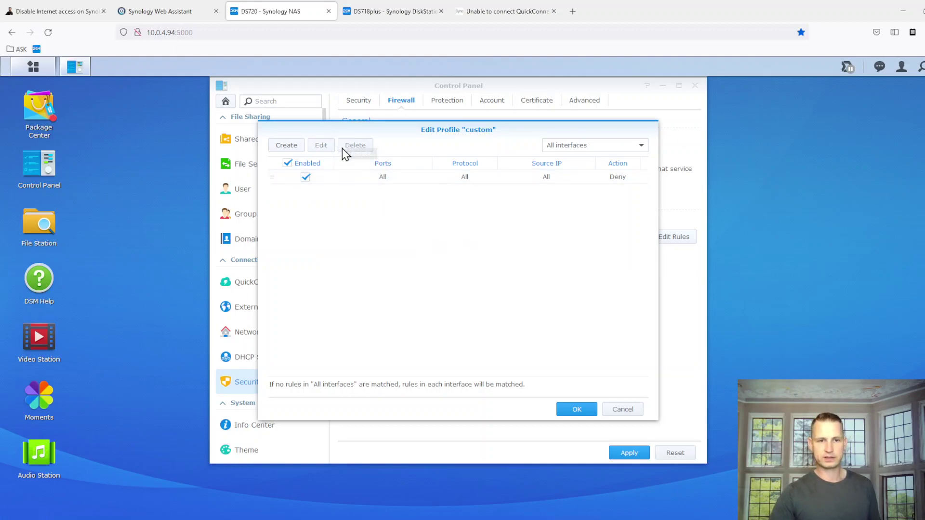
{"action": "left_click", "coordinate": [359, 177]}
{"action": "left_click", "coordinate": [355, 146]}
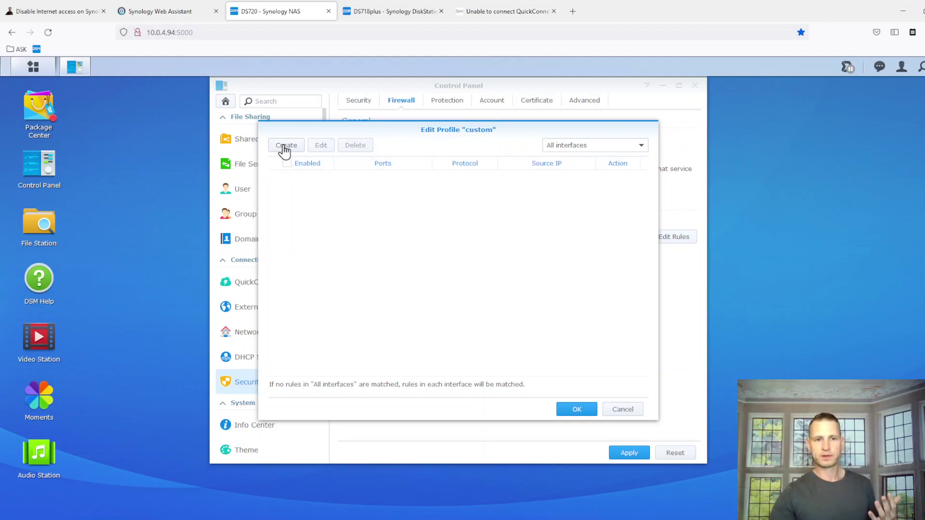
Create a new Deny rule covering all ports and all source IPs
{"action": "left_click", "coordinate": [284, 146]}
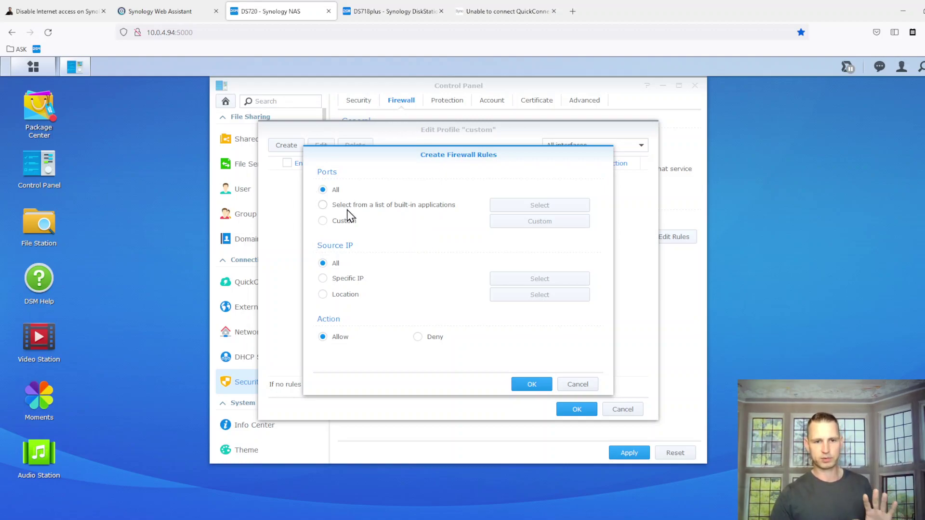
{"action": "left_click", "coordinate": [419, 337]}
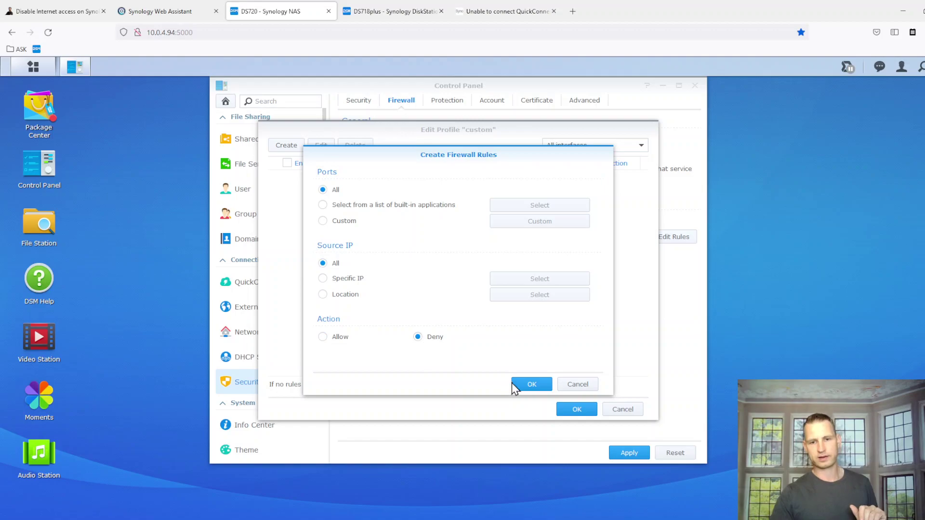
{"action": "left_click", "coordinate": [514, 384]}
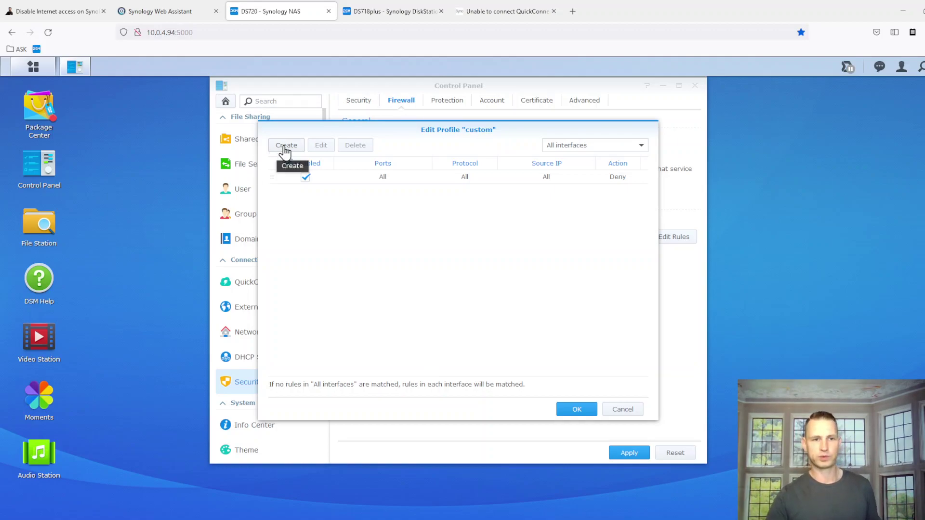
Start another rule with a Specific IP source: subnet 10.0.4.0, mask 255.255.255.0
{"action": "left_click", "coordinate": [285, 145]}
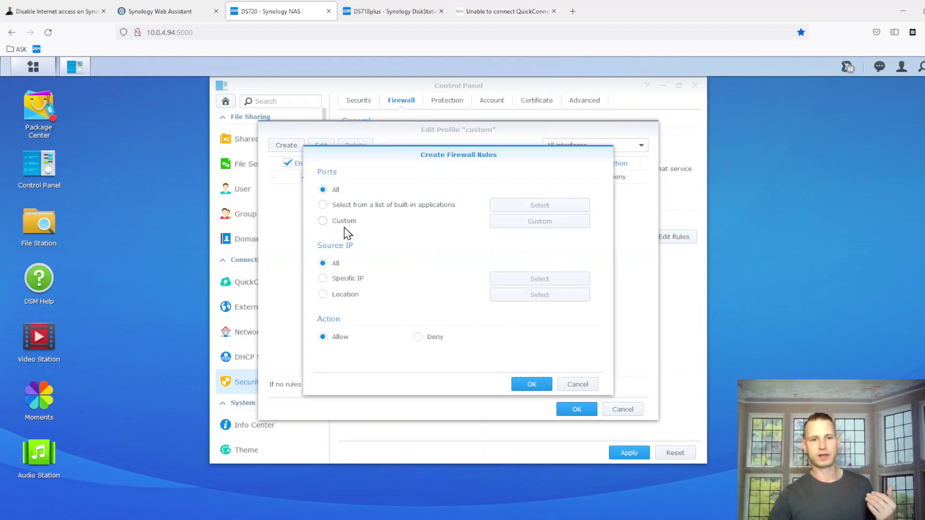
{"action": "left_click", "coordinate": [345, 281]}
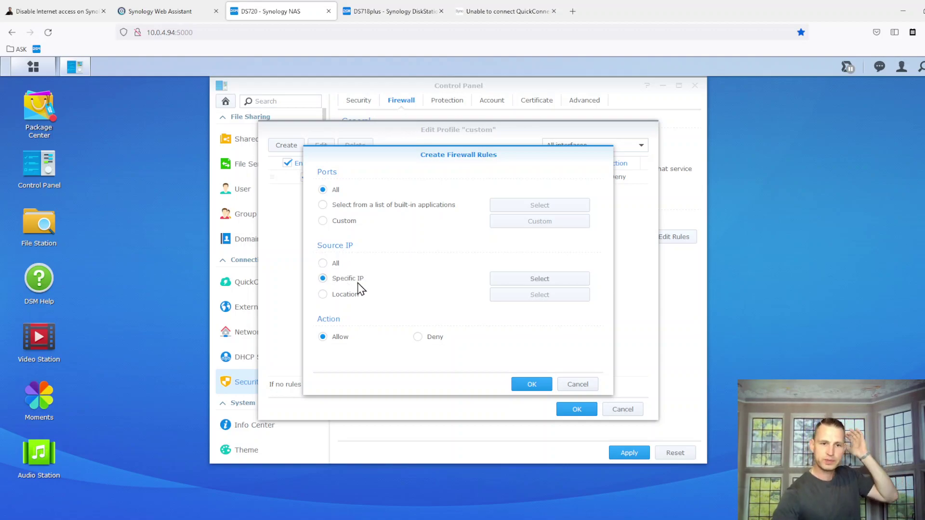
{"action": "left_click", "coordinate": [546, 283]}
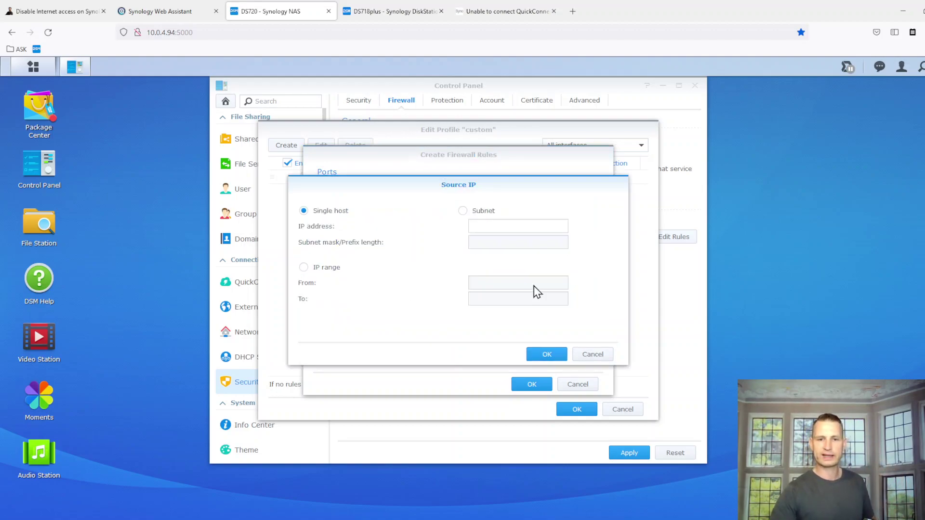
{"action": "left_click", "coordinate": [463, 211]}
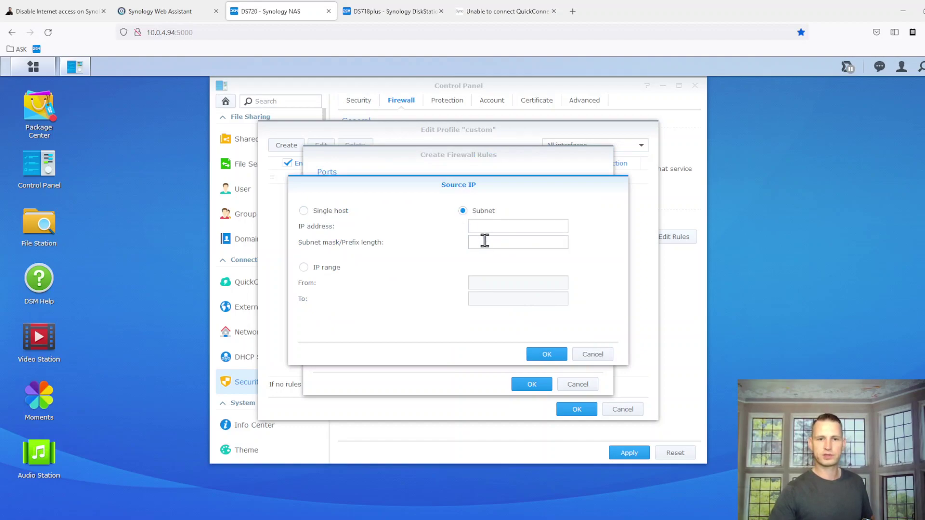
{"action": "left_click", "coordinate": [494, 227]}
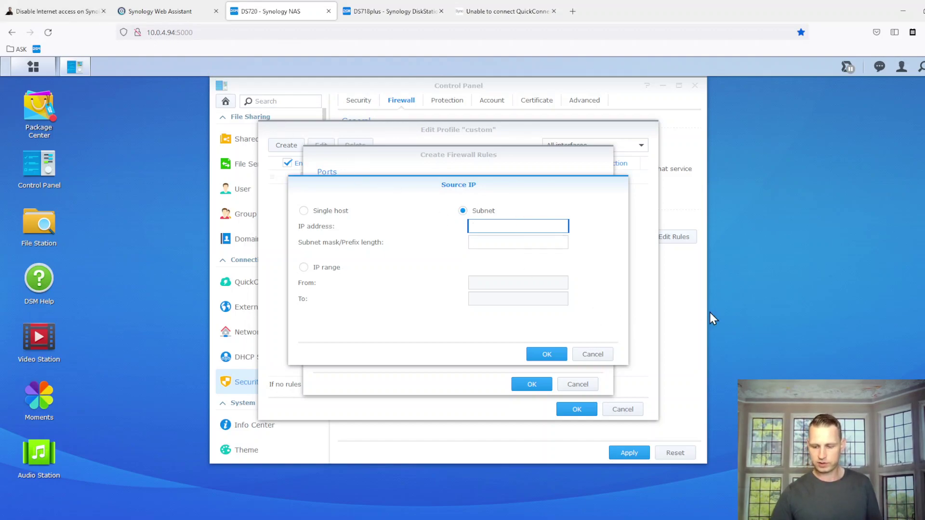
{"action": "type", "text": "10.0"}
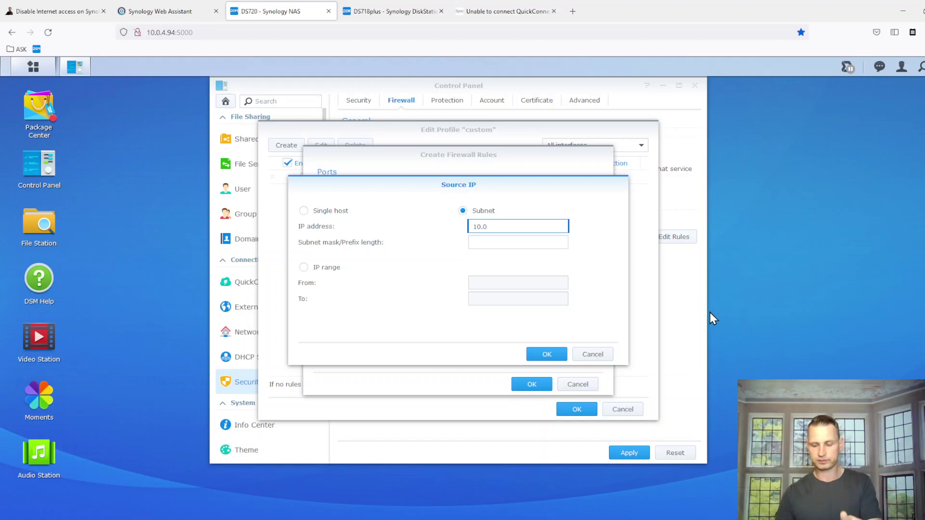
{"action": "type", "text": "."}
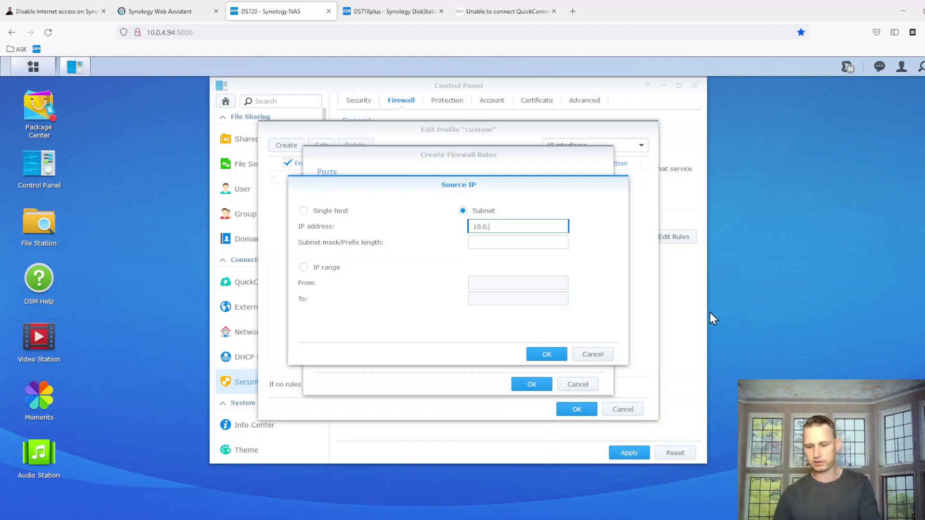
{"action": "type", "text": "4.1"}
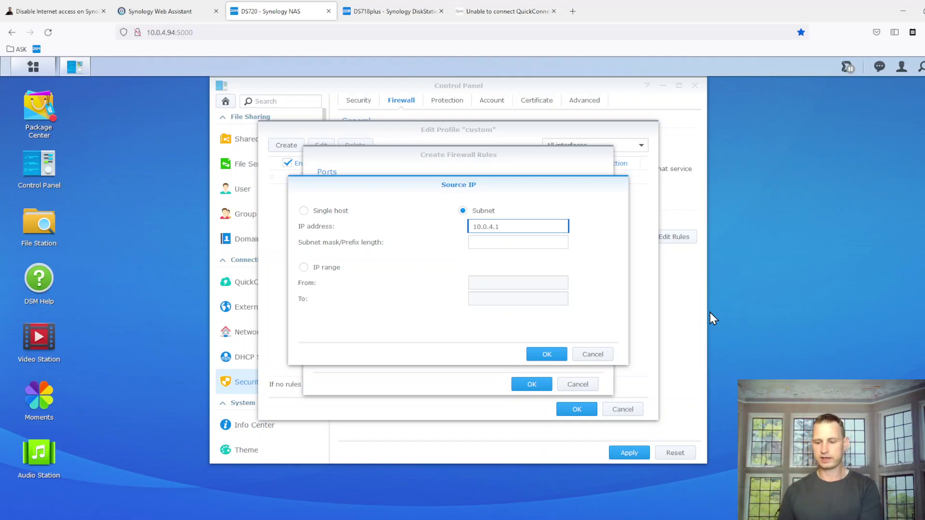
{"action": "key", "text": "BackSpace"}
{"action": "type", "text": "0"}
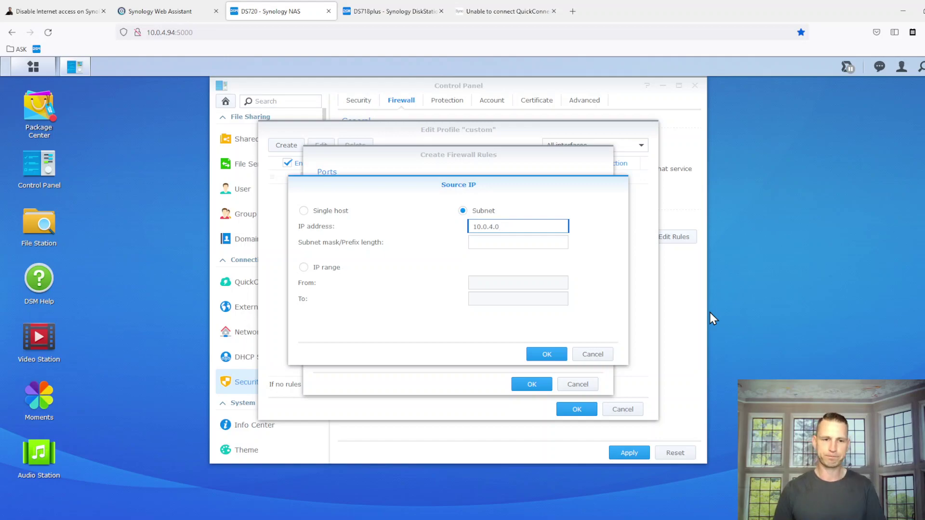
{"action": "left_click", "coordinate": [523, 243]}
{"action": "type", "text": "2"}
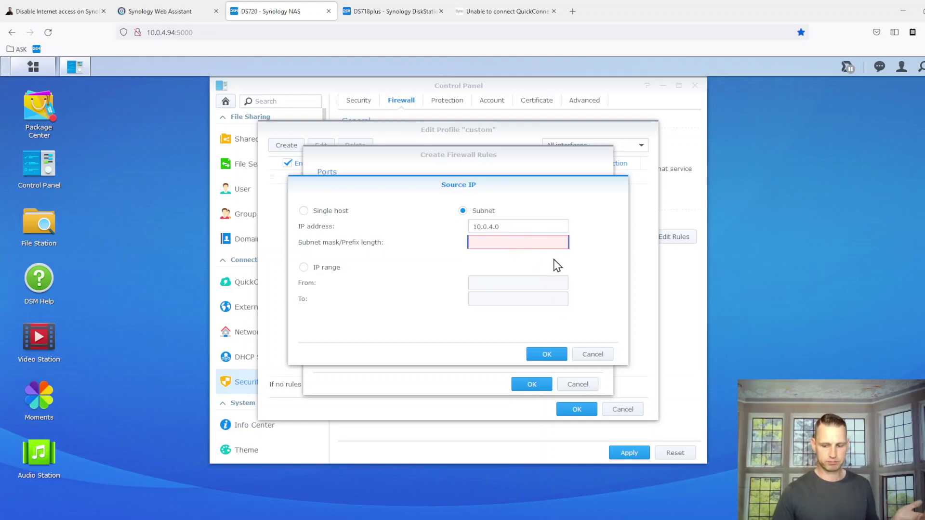
{"action": "type", "text": "55.255"}
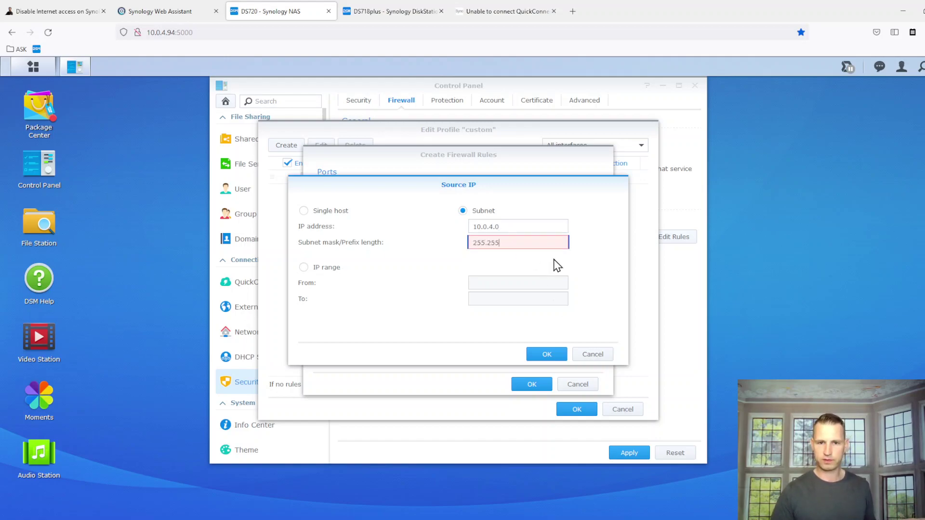
{"action": "type", "text": ".255.0"}
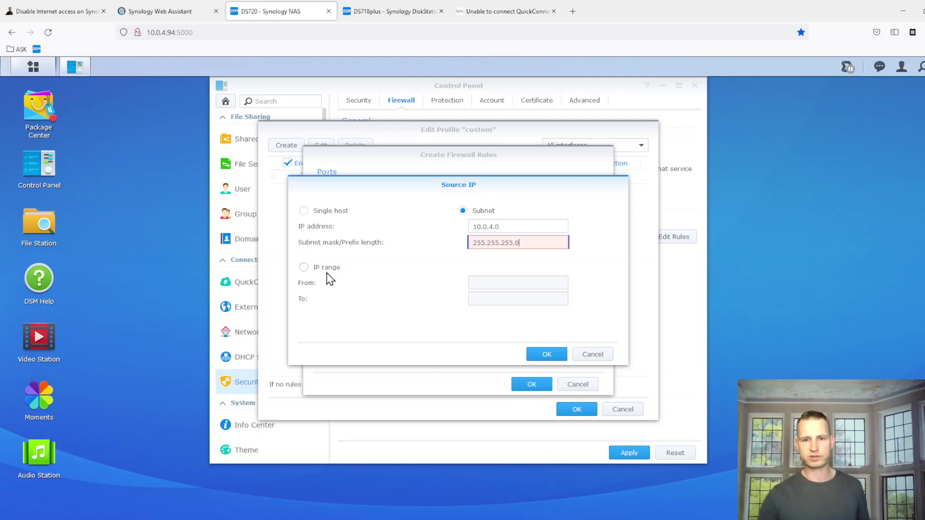
Create the Allow rule for subnet 10.0.4.0/255.255.255.0 and drag the deny-all rule below it
{"action": "left_click", "coordinate": [535, 354]}
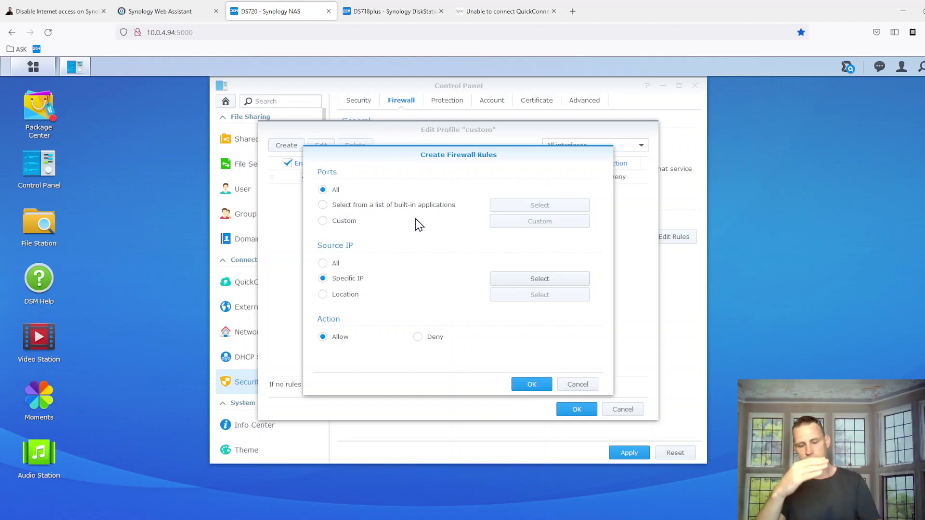
{"action": "left_click", "coordinate": [530, 384]}
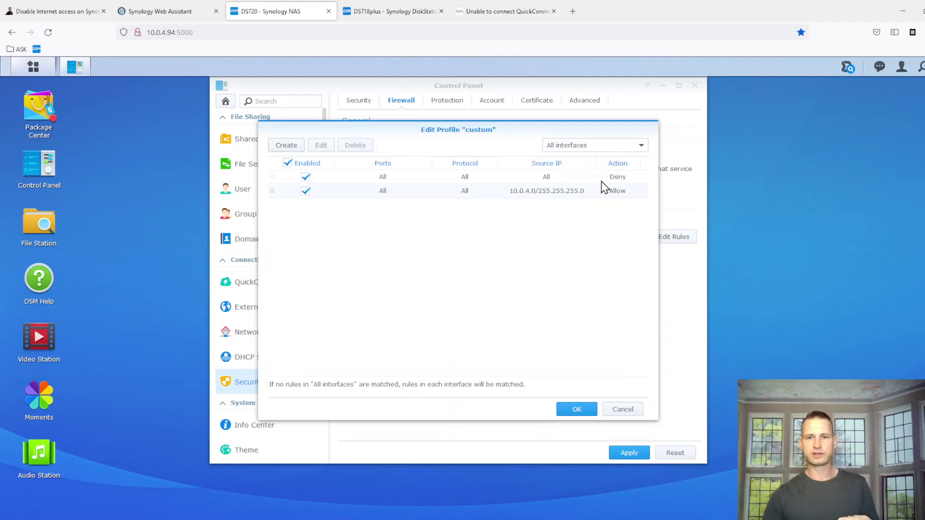
{"action": "left_click", "coordinate": [620, 179]}
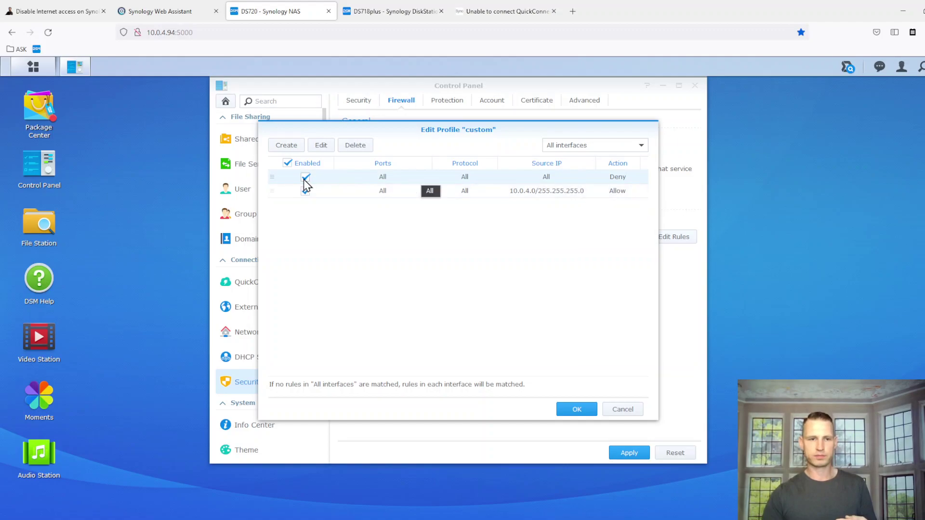
{"action": "left_click_drag", "start_coordinate": [271, 177], "coordinate": [271, 205]}
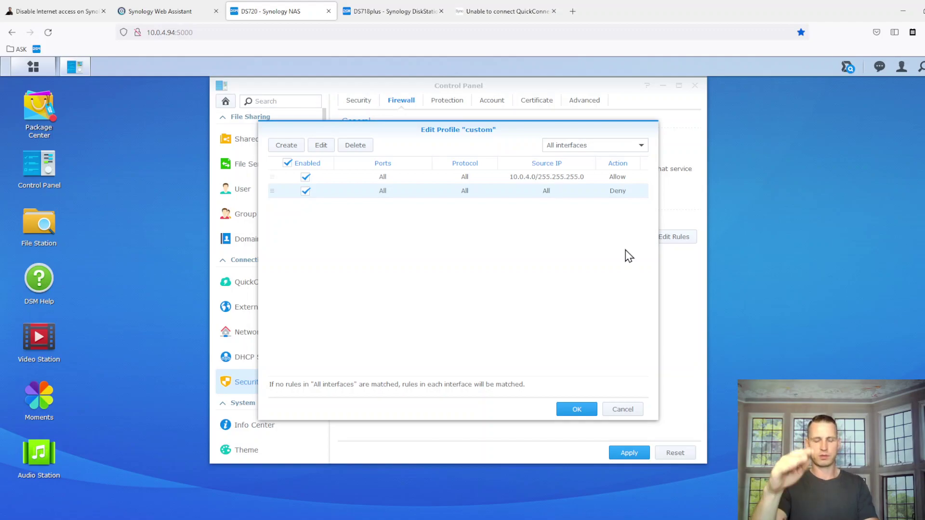
Save the custom profile, apply the firewall settings, then view the DS718plus firewall page
{"action": "left_click", "coordinate": [573, 410]}
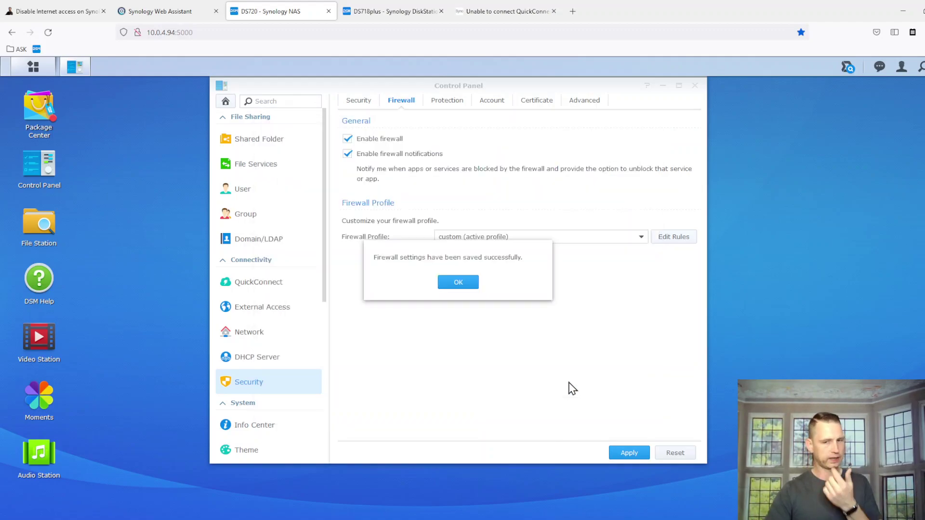
{"action": "left_click", "coordinate": [458, 283]}
{"action": "left_click", "coordinate": [629, 452]}
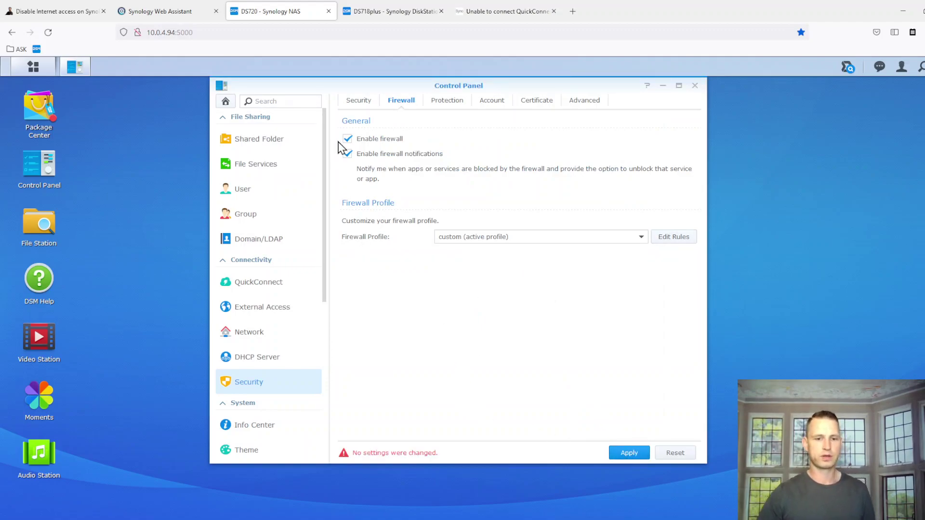
{"action": "left_click", "coordinate": [369, 14]}
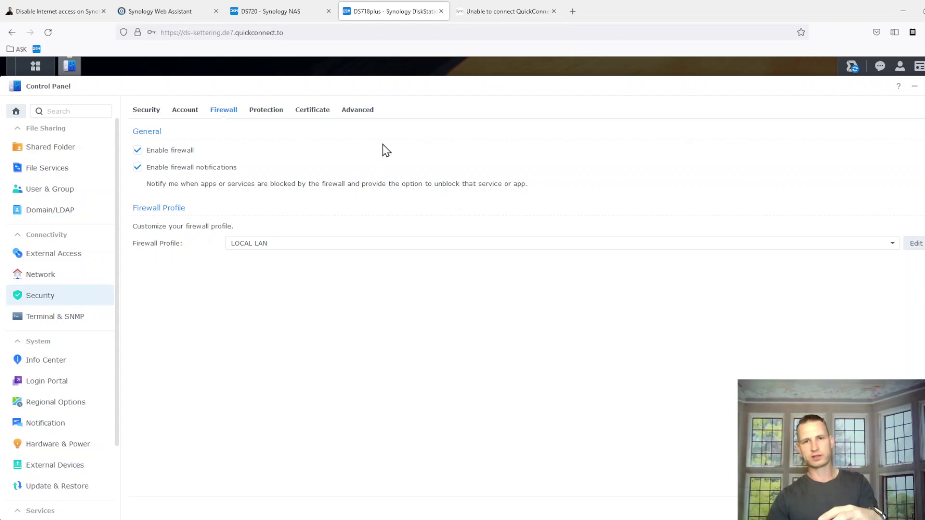
Check the QuickConnect error page, then return to the DS720 firewall showing profile 'custom'
{"action": "left_click", "coordinate": [486, 13]}
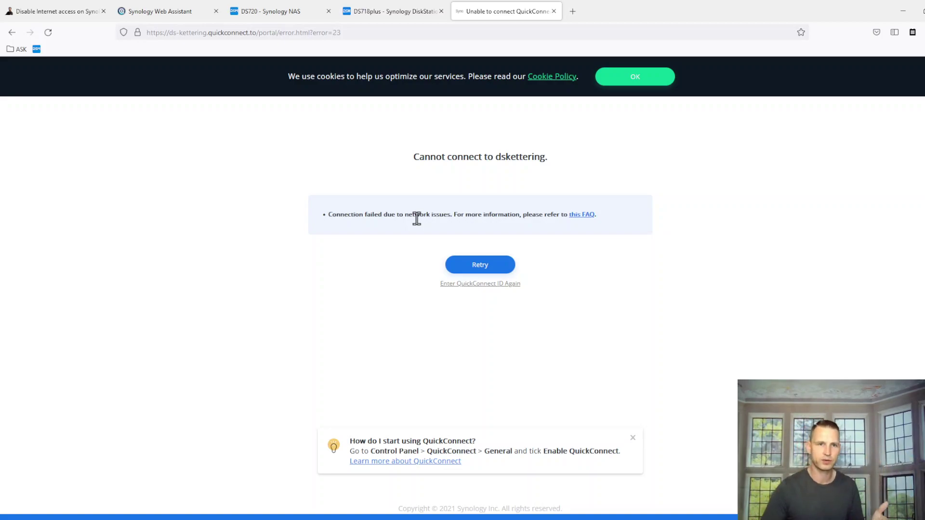
{"action": "left_click", "coordinate": [268, 12]}
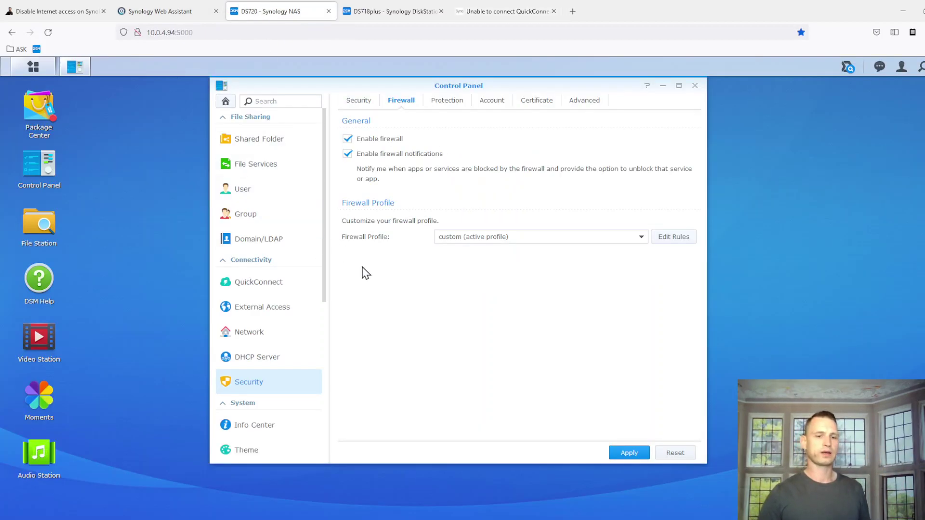